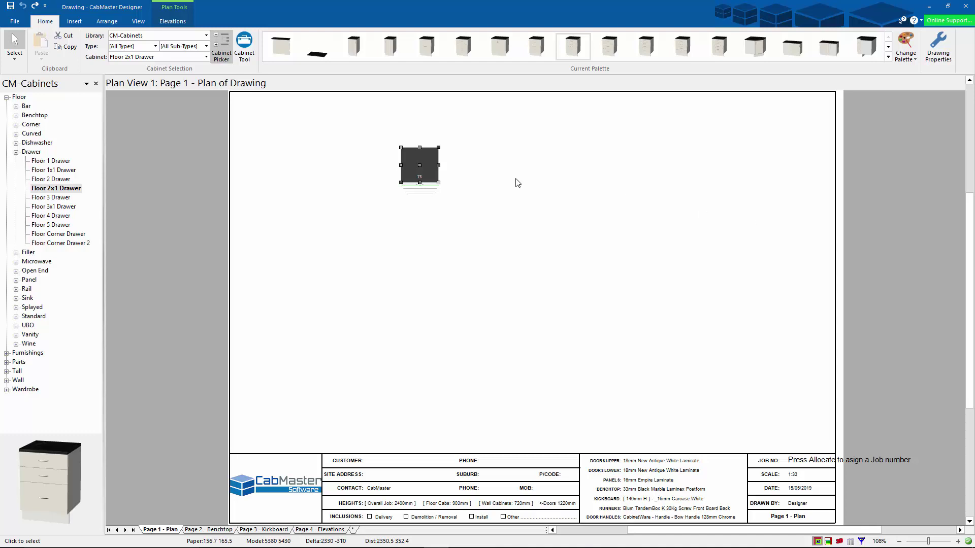
# Step: Check the drawer runner settings of the Floor 2x1 Drawer cabinet in the plan and close its format window
pyautogui.doubleClick(414, 165)
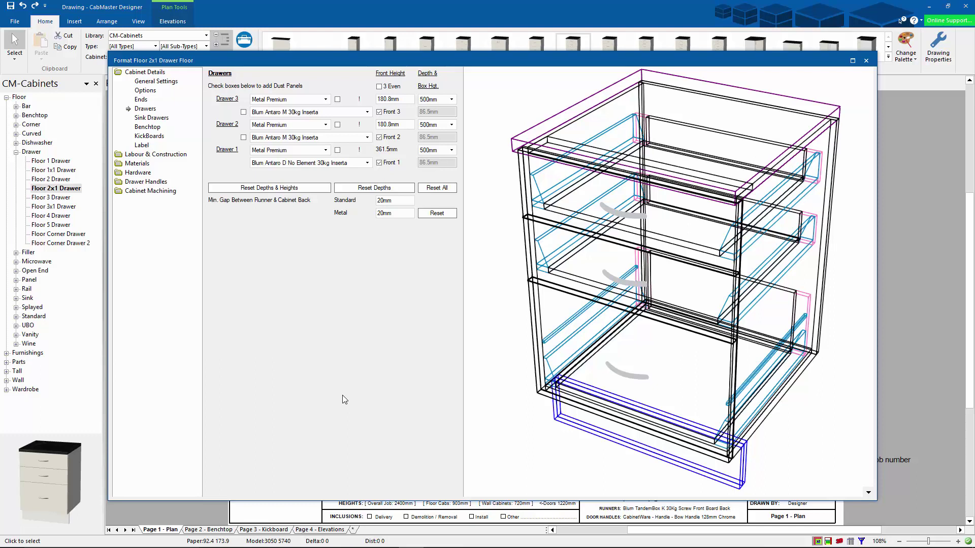
pyautogui.click(867, 62)
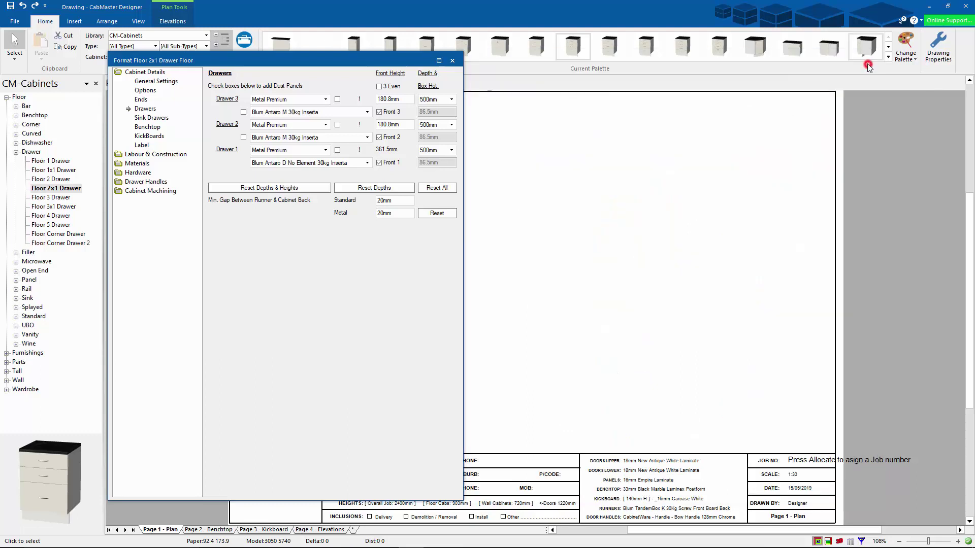
# Step: Open the Metal Premium runner properties from the drawing's drawer hardware settings and review the available runner sets
pyautogui.click(934, 47)
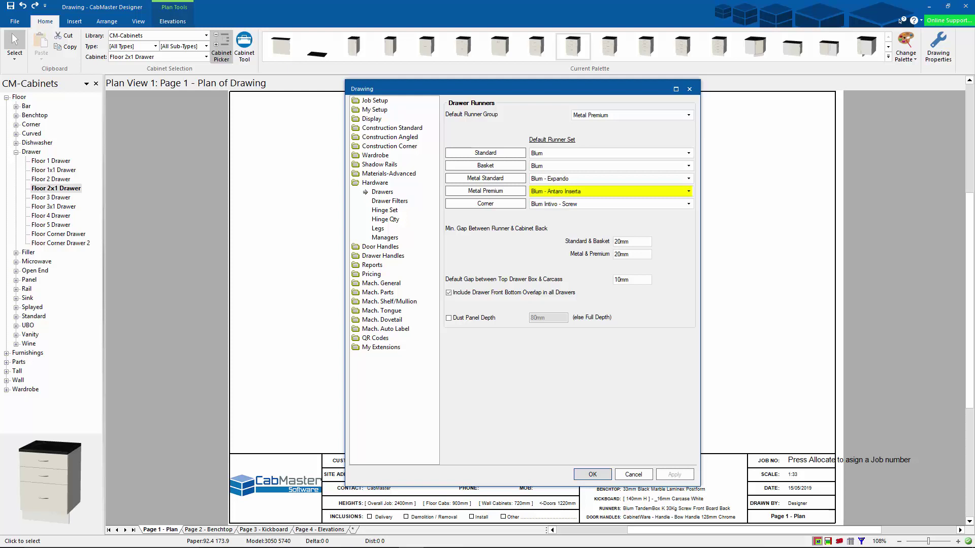
pyautogui.click(688, 192)
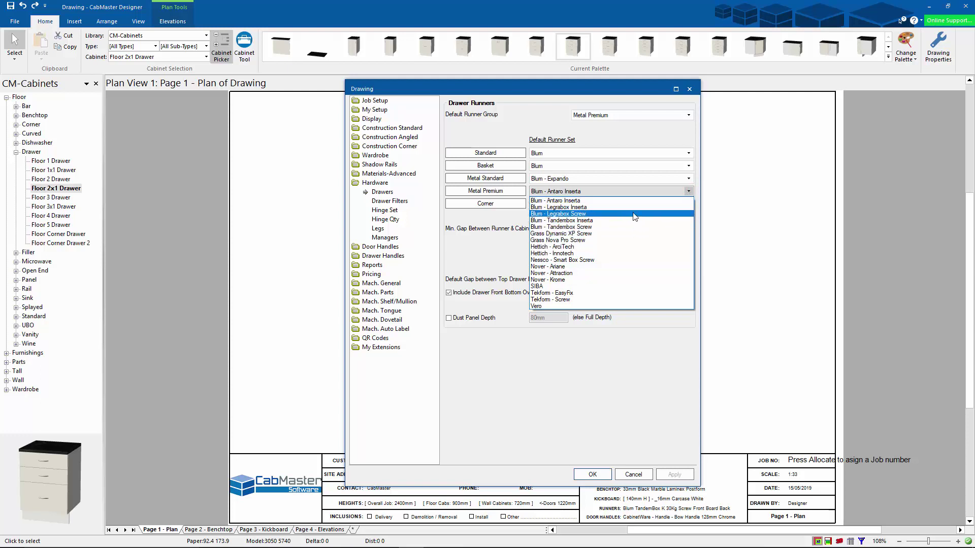
pyautogui.click(484, 191)
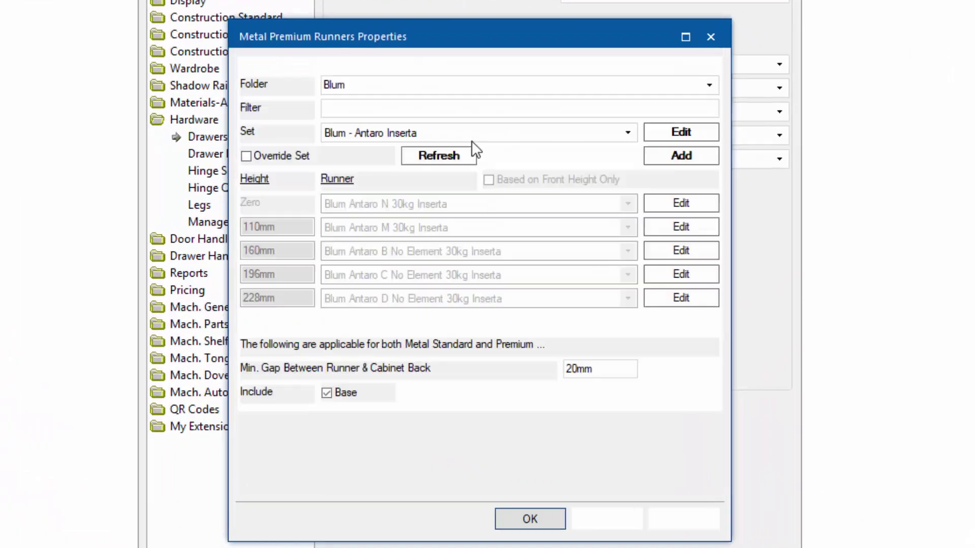
pyautogui.click(625, 130)
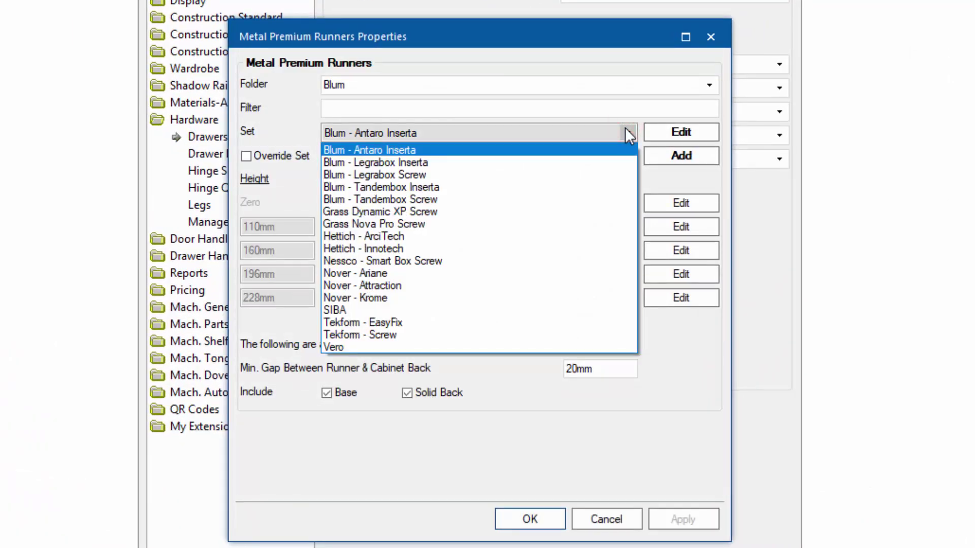
pyautogui.click(626, 130)
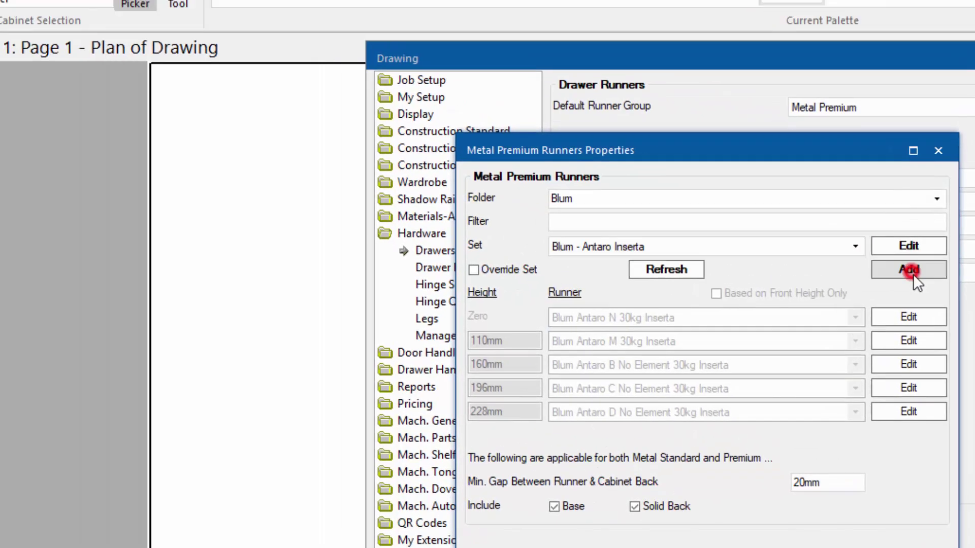
# Step: Add a new Metal Premium runner set labelled "Blum - Antaro Screw"
pyautogui.click(736, 183)
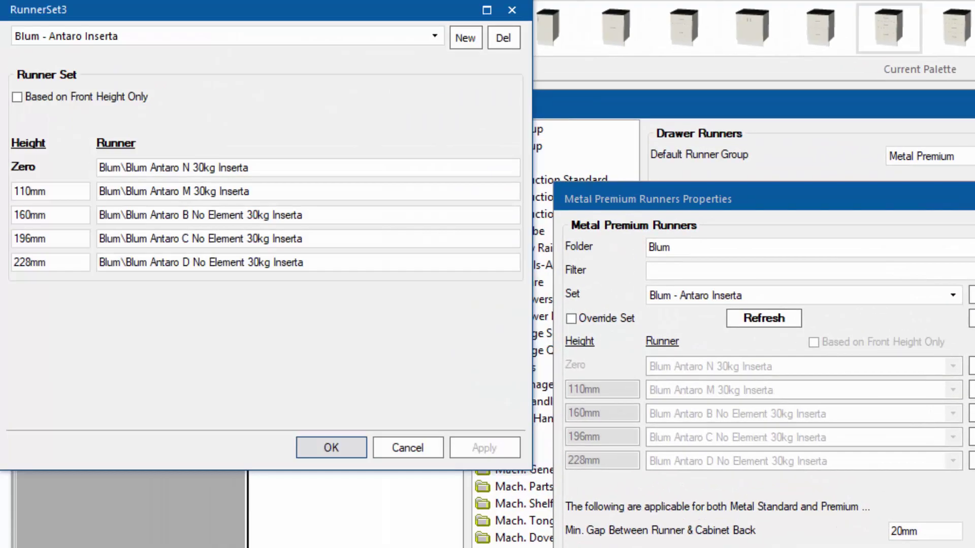
pyautogui.click(465, 38)
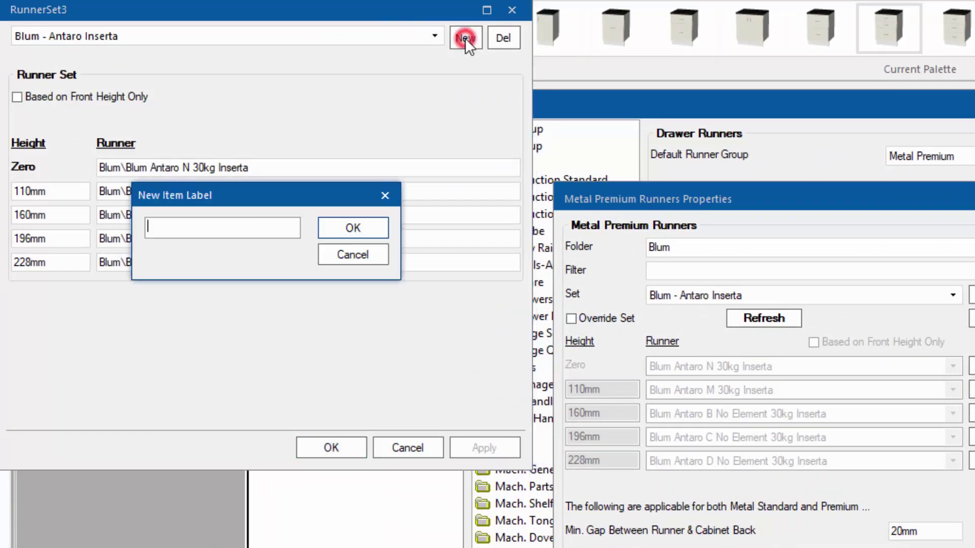
pyautogui.write('Blum - Antaro Screw')
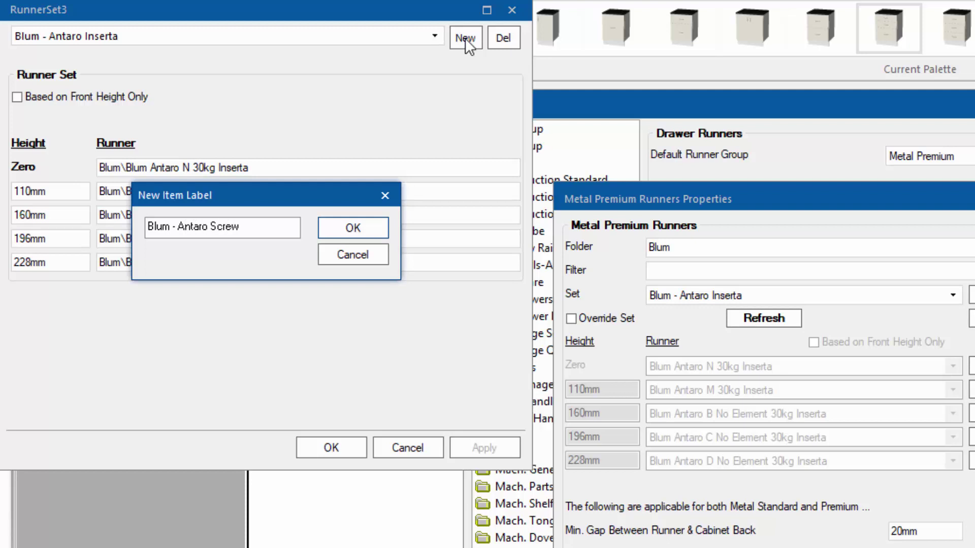
pyautogui.click(372, 229)
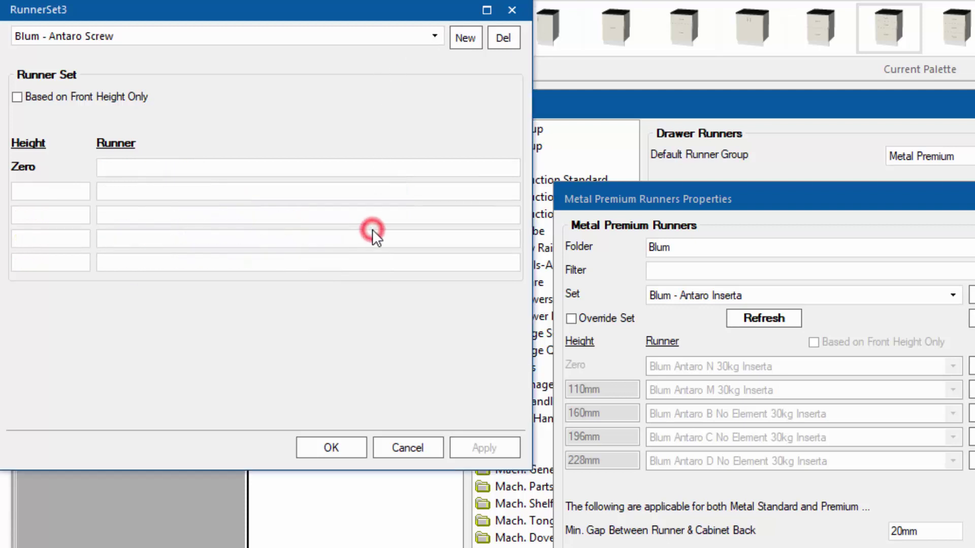
pyautogui.click(326, 447)
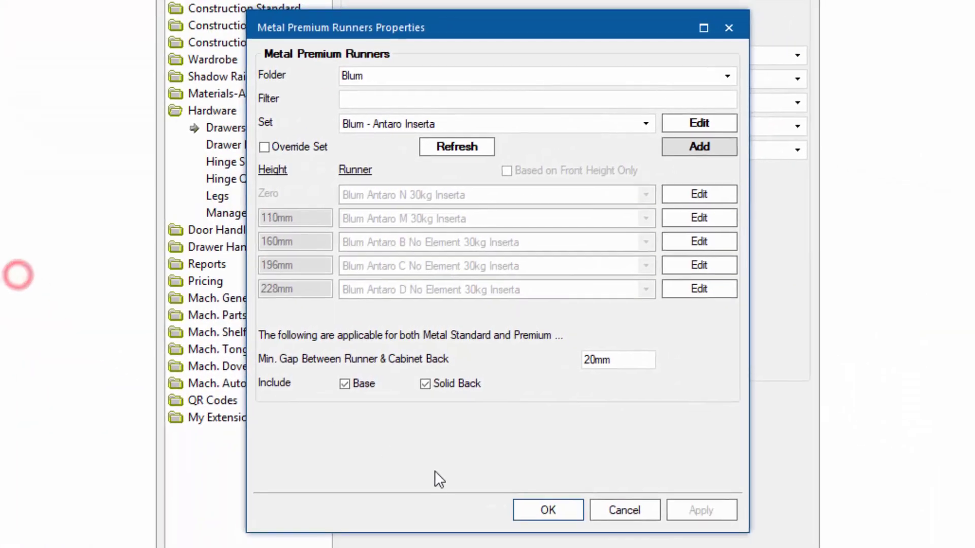
# Step: Select the Blum - Antaro Screw set, open it for editing and set its runner folder to Blum
pyautogui.click(645, 123)
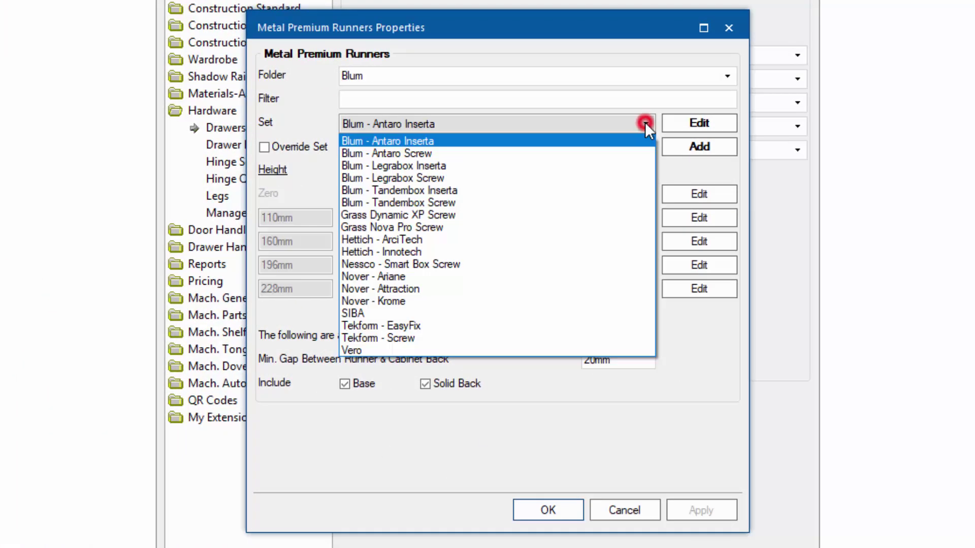
pyautogui.click(607, 151)
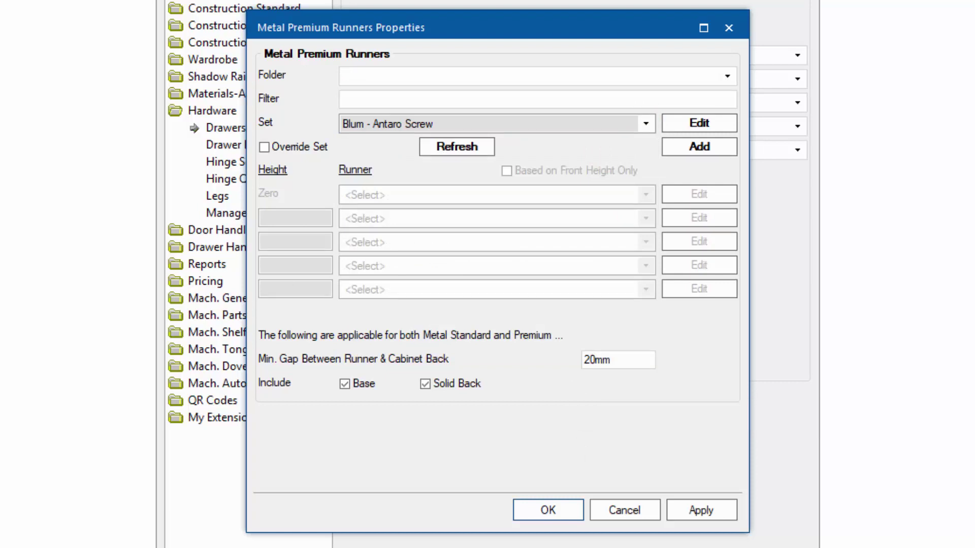
pyautogui.click(721, 125)
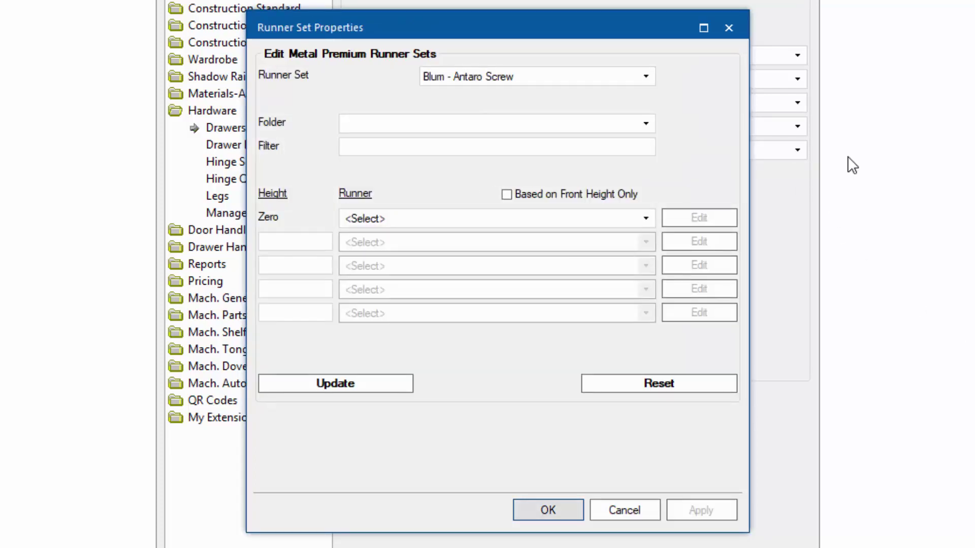
pyautogui.click(646, 123)
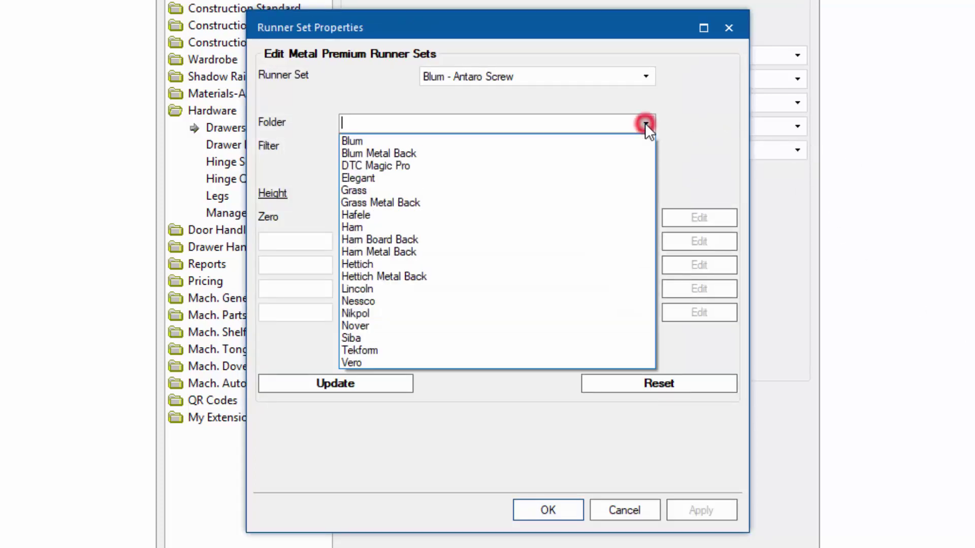
pyautogui.click(629, 140)
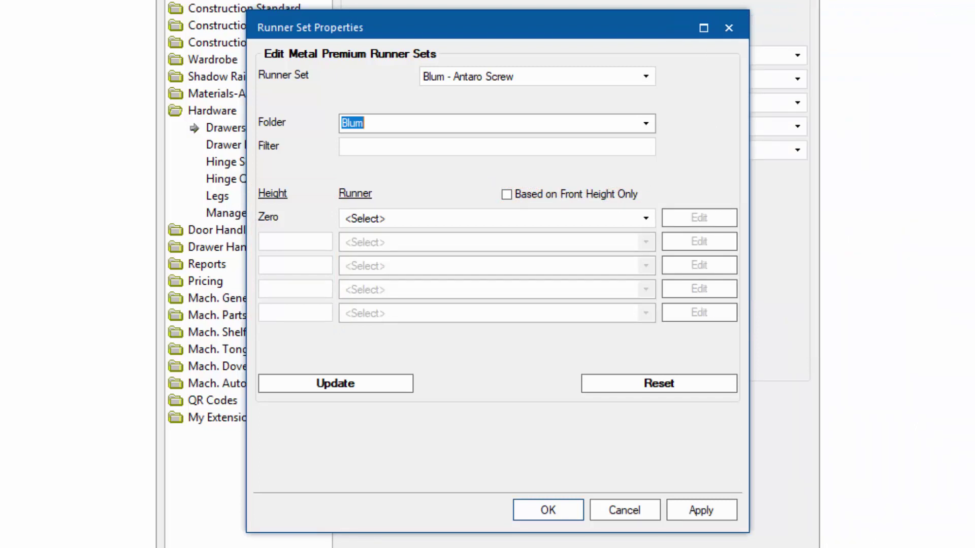
# Step: Assign Blum Antaro N 30kg Screw as the runner for the Zero height
pyautogui.click(645, 218)
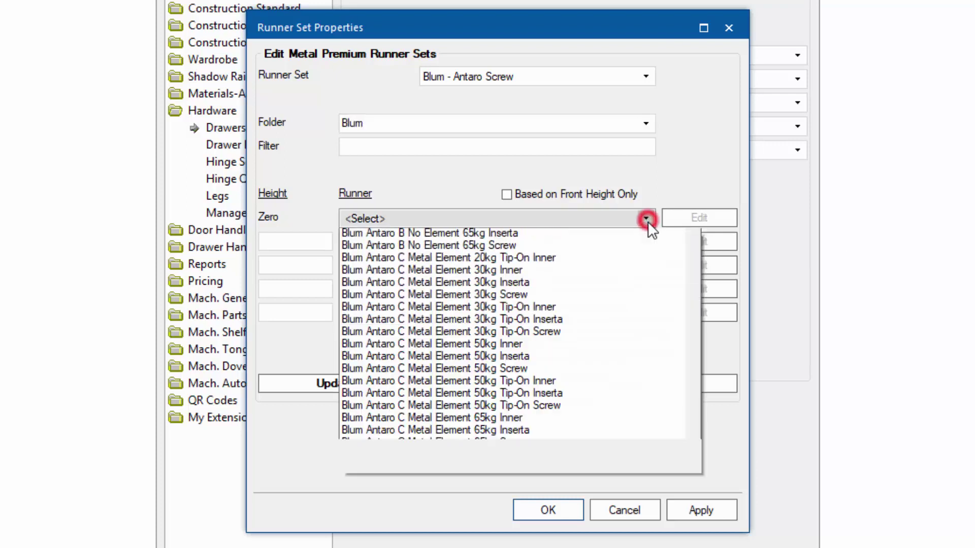
pyautogui.moveTo(695, 265); pyautogui.dragTo(635, 432)
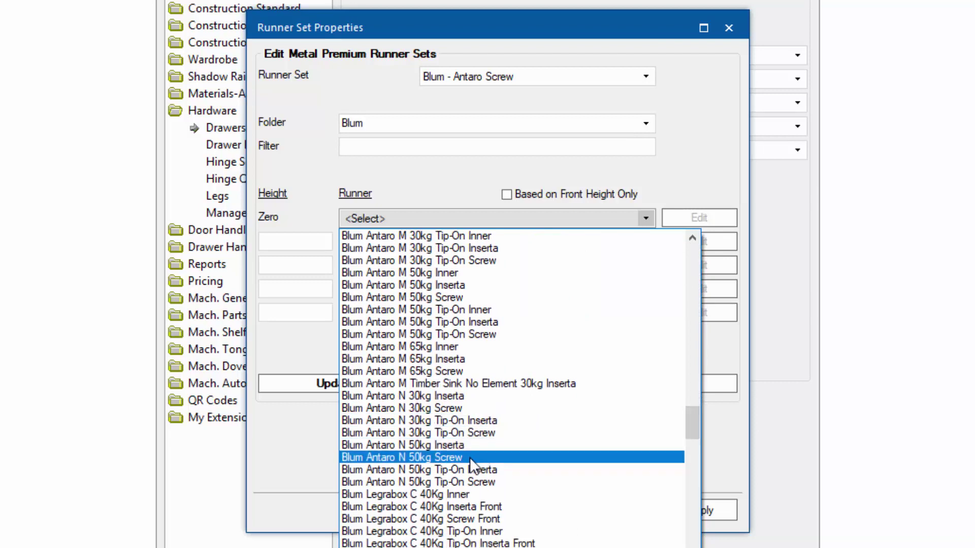
pyautogui.click(450, 410)
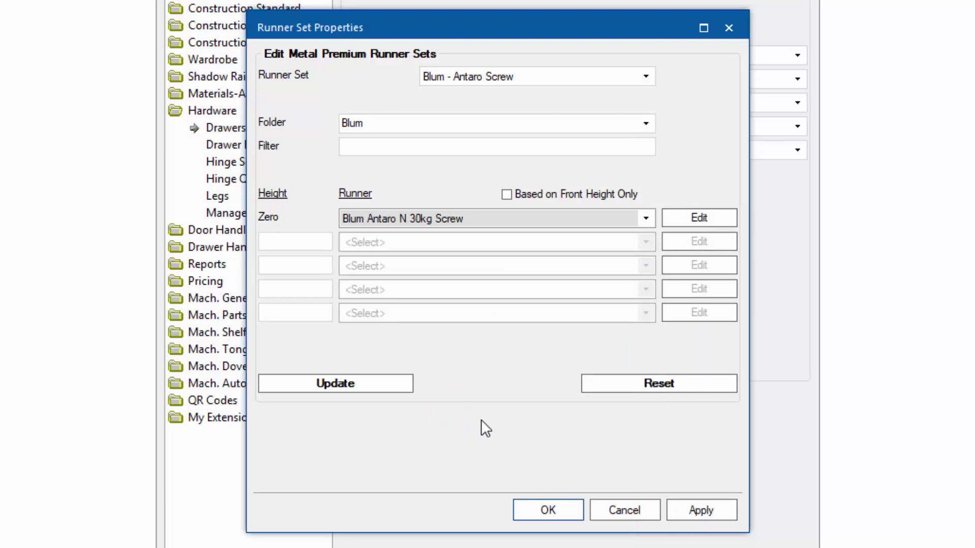
# Step: Add a 110 mm height to the runner set and assign Blum Antaro M 30kg Screw to it
pyautogui.click(300, 242)
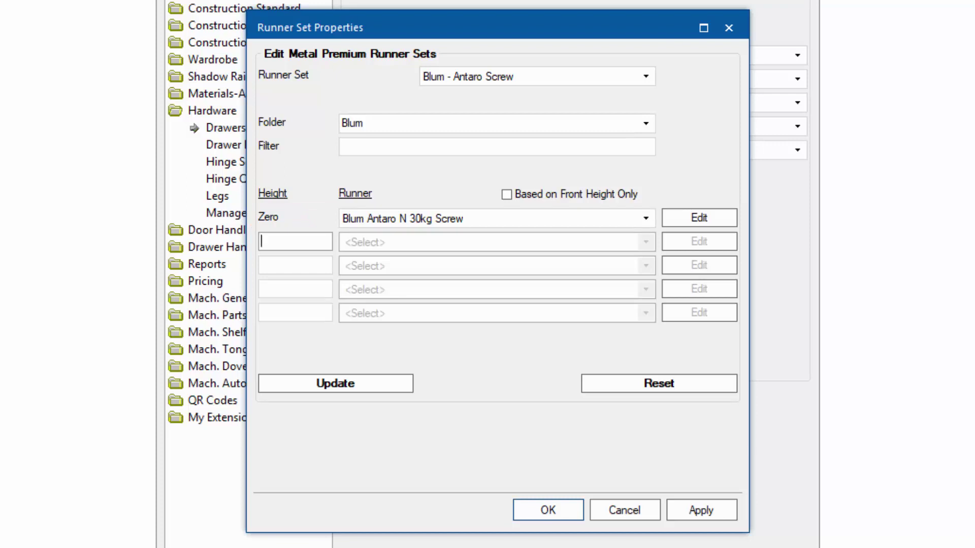
pyautogui.write('110')
pyautogui.press('Tab')
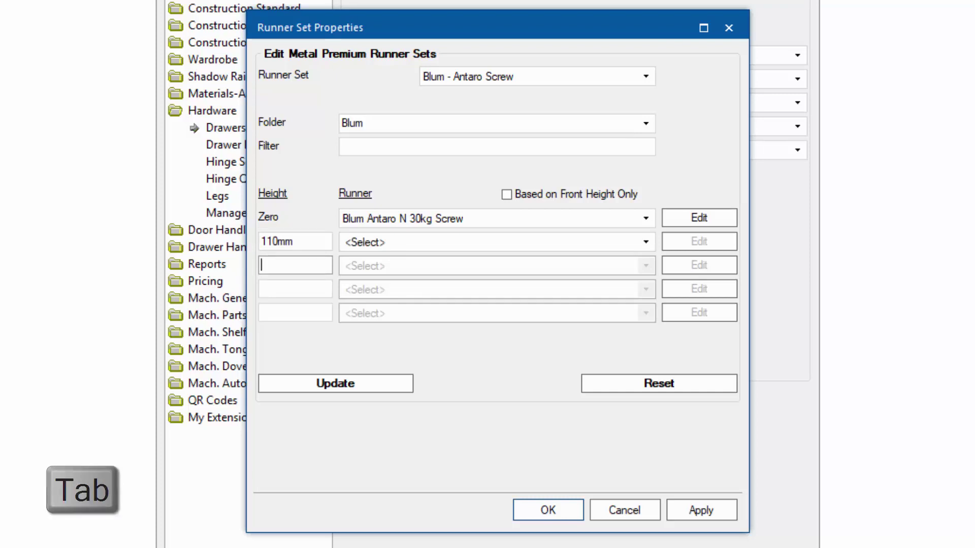
pyautogui.click(643, 244)
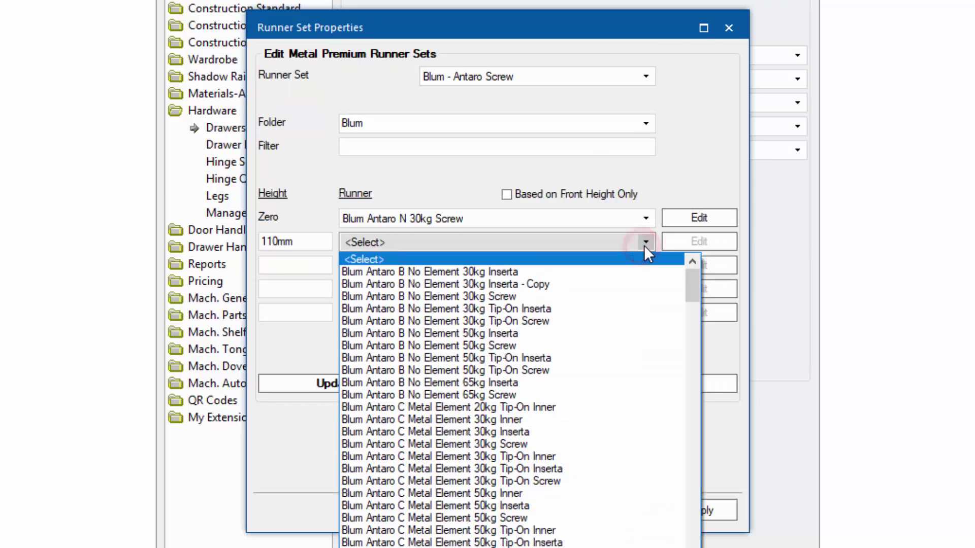
pyautogui.moveTo(690, 279); pyautogui.dragTo(678, 423)
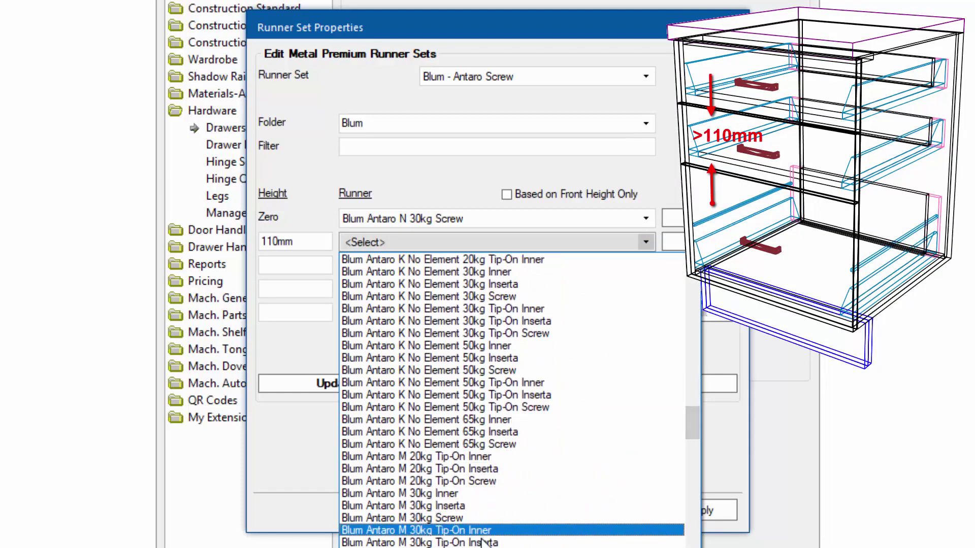
pyautogui.click(486, 517)
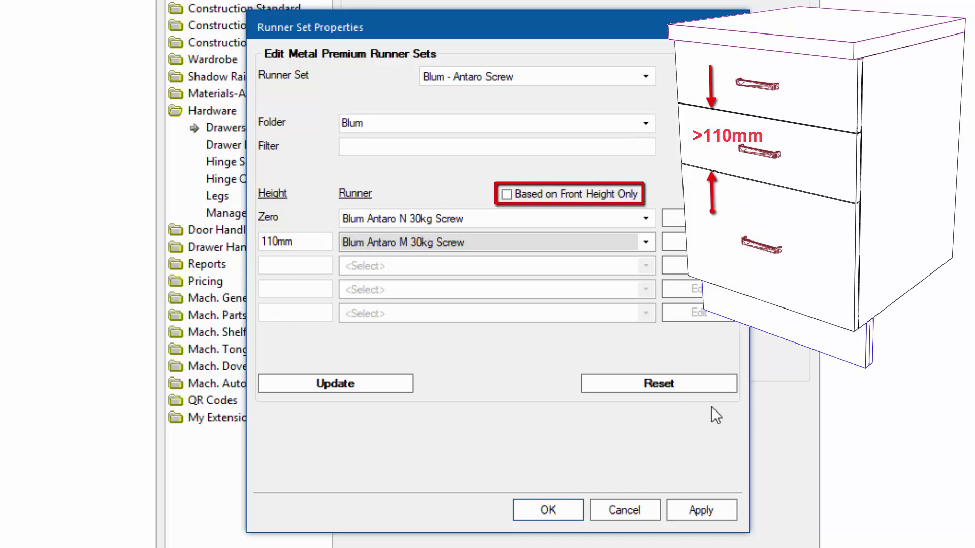
# Step: Add a 160 mm height to the runner set and assign Blum Antaro B No Element 30kg Screw to it
pyautogui.click(272, 264)
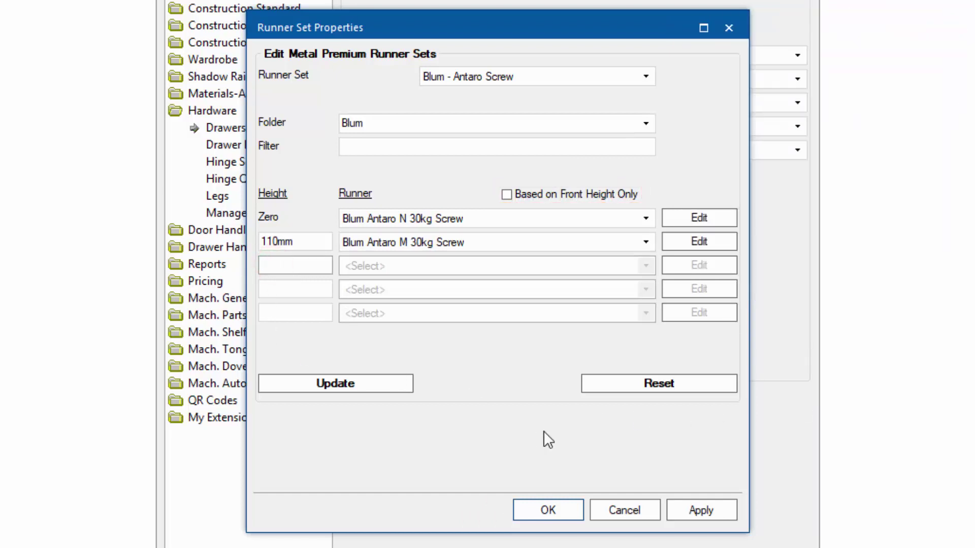
pyautogui.write('160')
pyautogui.press('Tab')
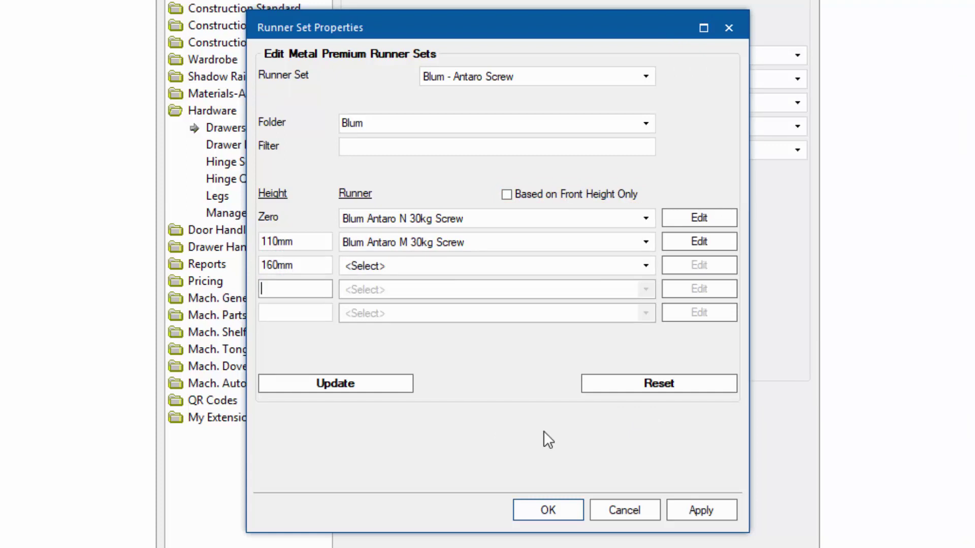
pyautogui.click(648, 265)
pyautogui.click(695, 307)
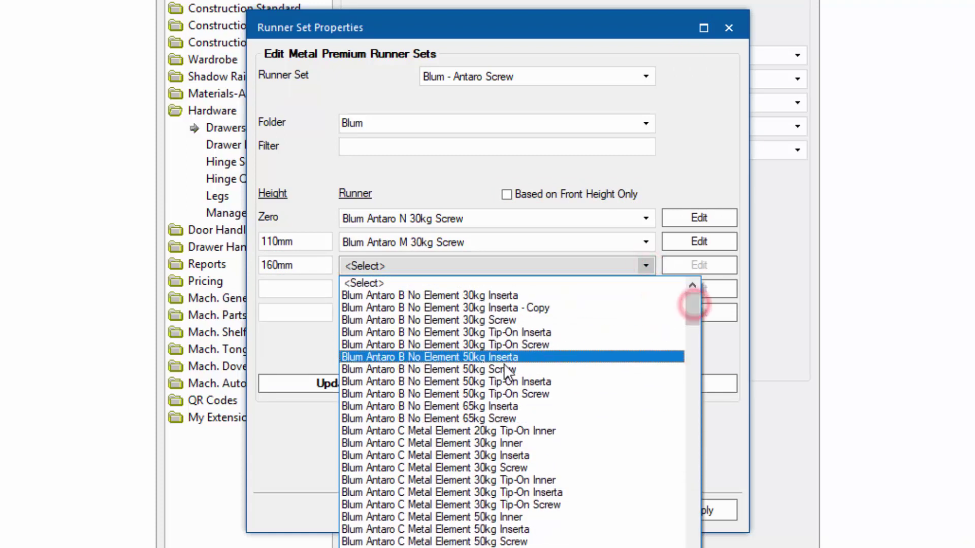
pyautogui.click(505, 320)
# Step: Add a 196 mm height to the runner set and assign Blum Antaro C No Element 30kg Screw to it
pyautogui.click(323, 285)
pyautogui.write('196')
pyautogui.press('Tab')
pyautogui.click(646, 289)
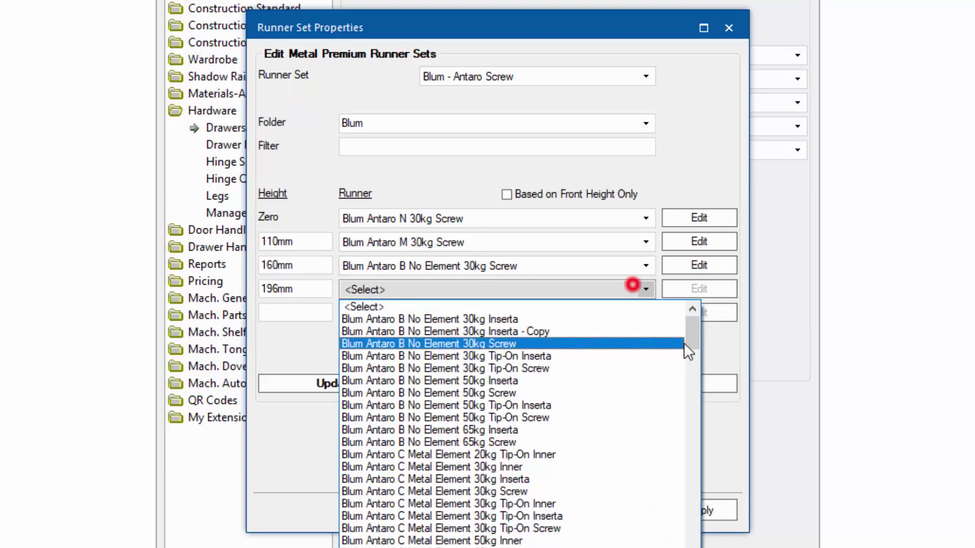
pyautogui.moveTo(692, 320); pyautogui.dragTo(695, 441)
pyautogui.click(502, 349)
# Step: Add a 228 mm height to the runner set and assign Blum Antaro D No Element 30kg Screw to it
pyautogui.click(318, 311)
pyautogui.write('228')
pyautogui.press('Tab')
pyautogui.click(396, 313)
pyautogui.click(530, 475)
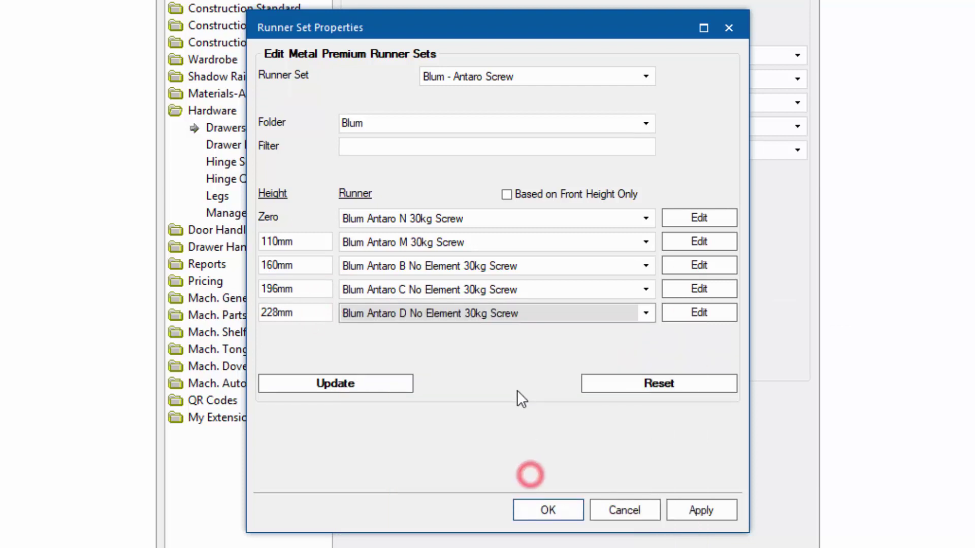
# Step: Apply the heights and runners, update the Blum - Antaro Screw set and close its editing window
pyautogui.click(697, 505)
pyautogui.click(363, 389)
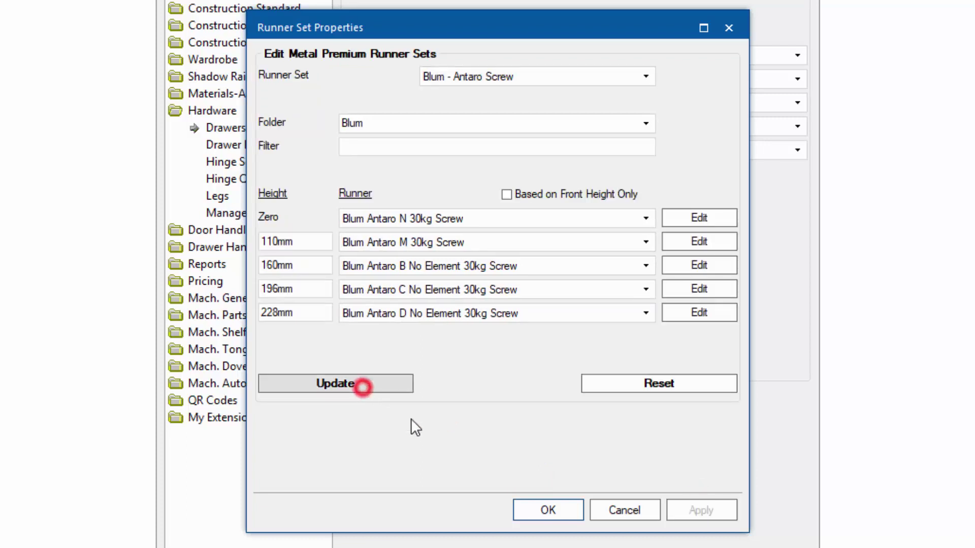
pyautogui.click(563, 506)
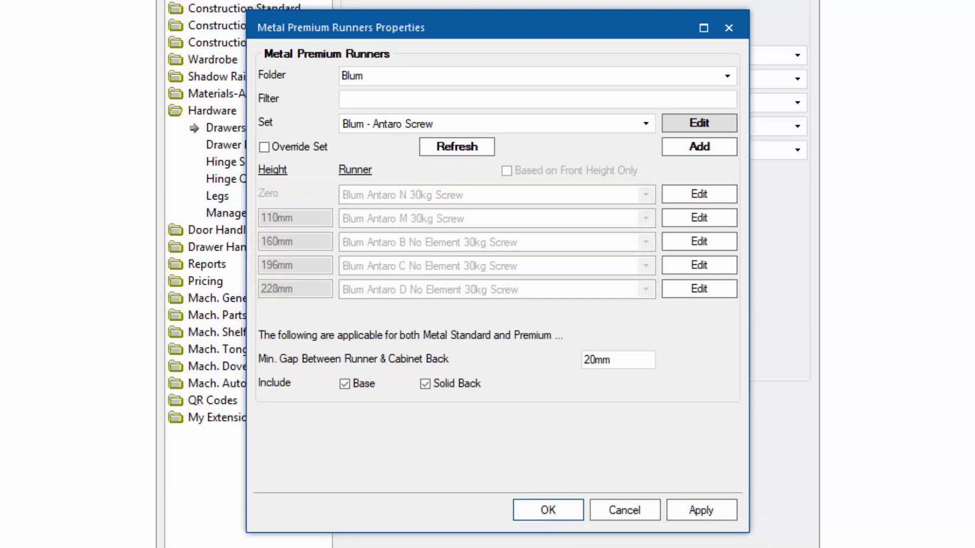
# Step: Accept the Metal Premium runner properties and choose Blum - Antaro Screw as the default Metal Premium runner set
pyautogui.click(571, 504)
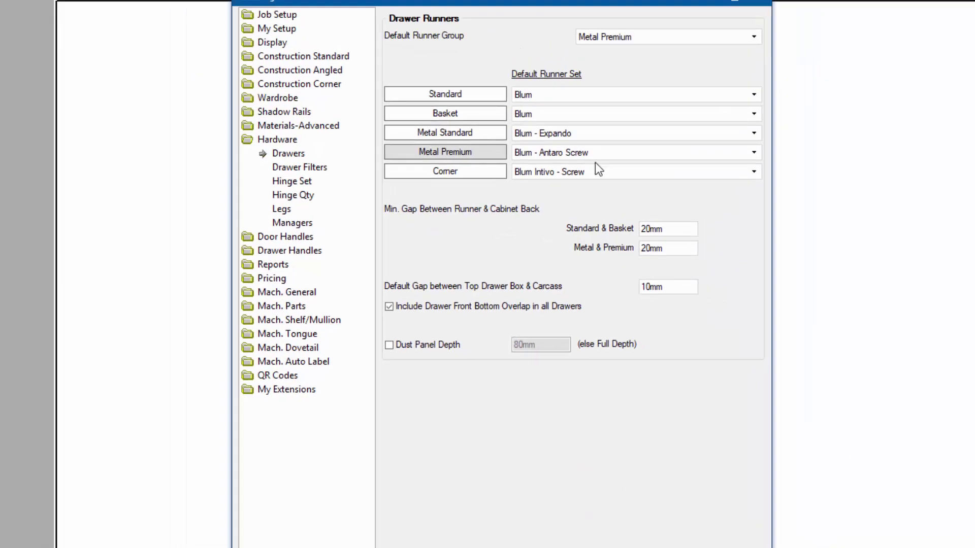
pyautogui.click(622, 126)
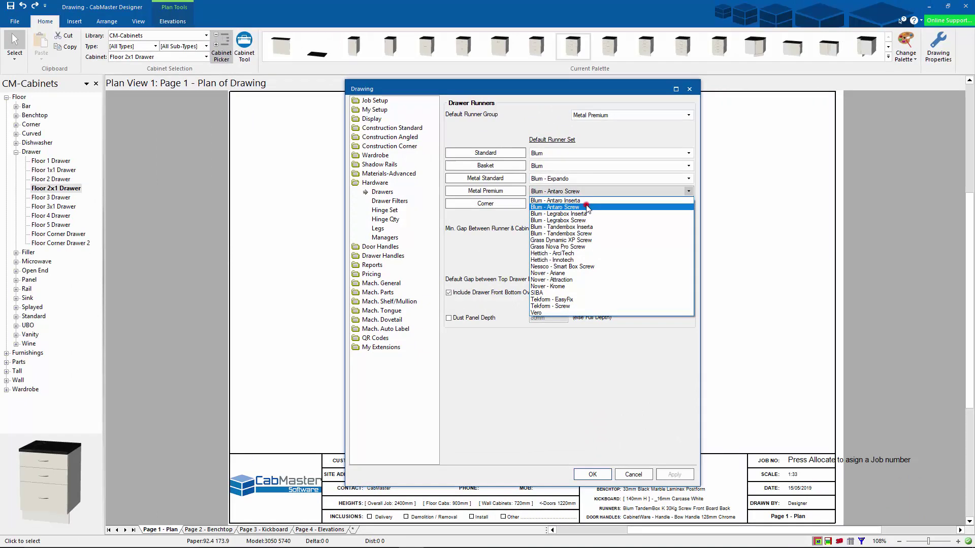
pyautogui.click(587, 208)
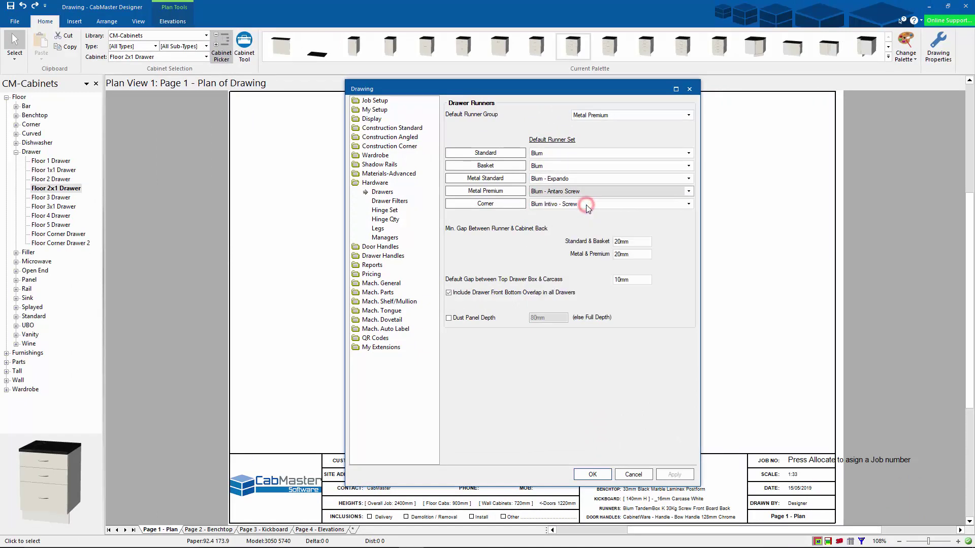
# Step: Accept the drawing properties and open the drawer settings of the Floor 2x1 Drawer cabinet in the plan
pyautogui.click(593, 472)
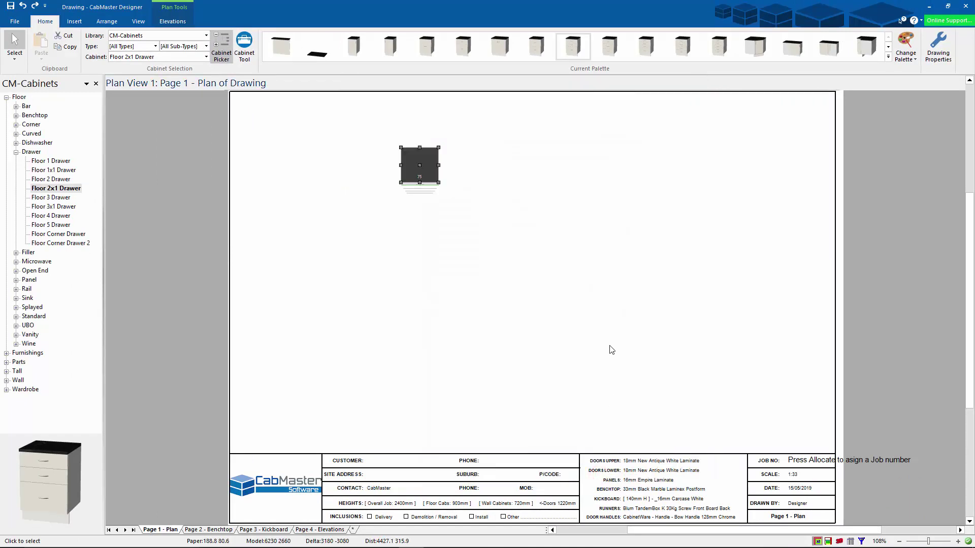
pyautogui.doubleClick(425, 166)
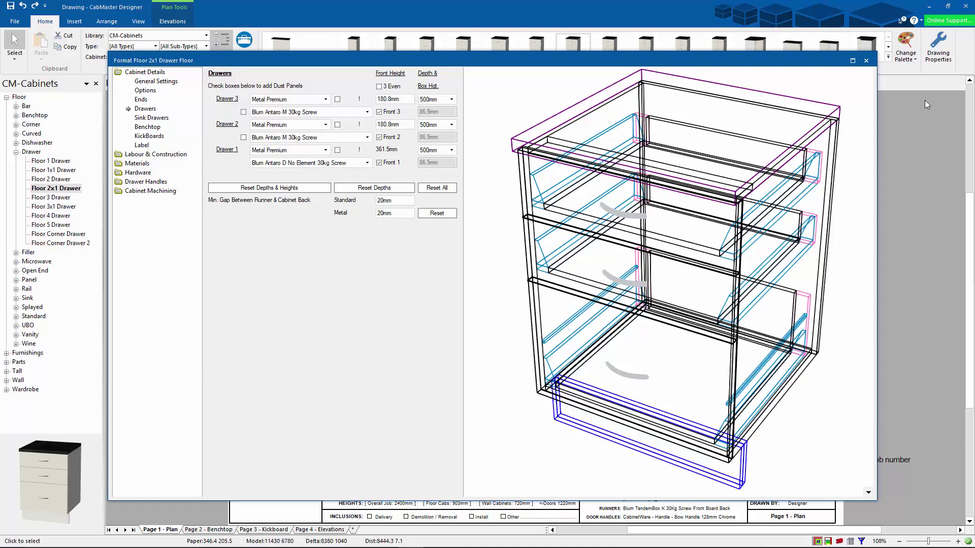
# Step: Change the drawing's default Metal Premium runner set to Tekform - EasyFix and accept the drawing properties
pyautogui.click(935, 47)
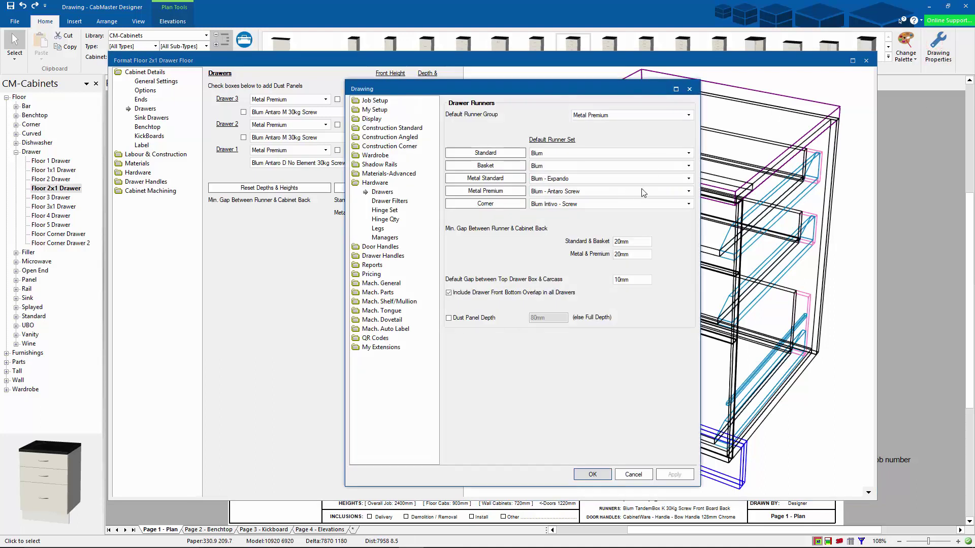
pyautogui.click(641, 192)
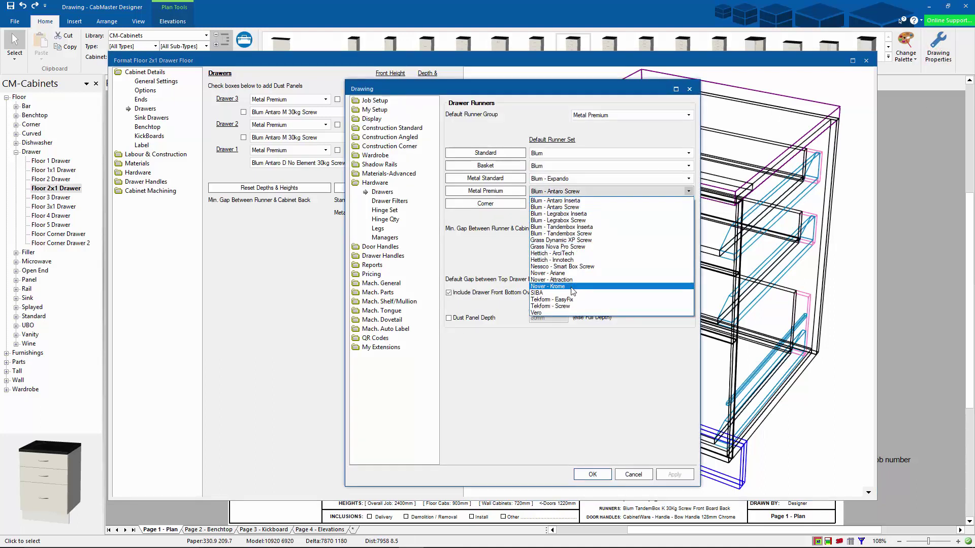
pyautogui.click(568, 299)
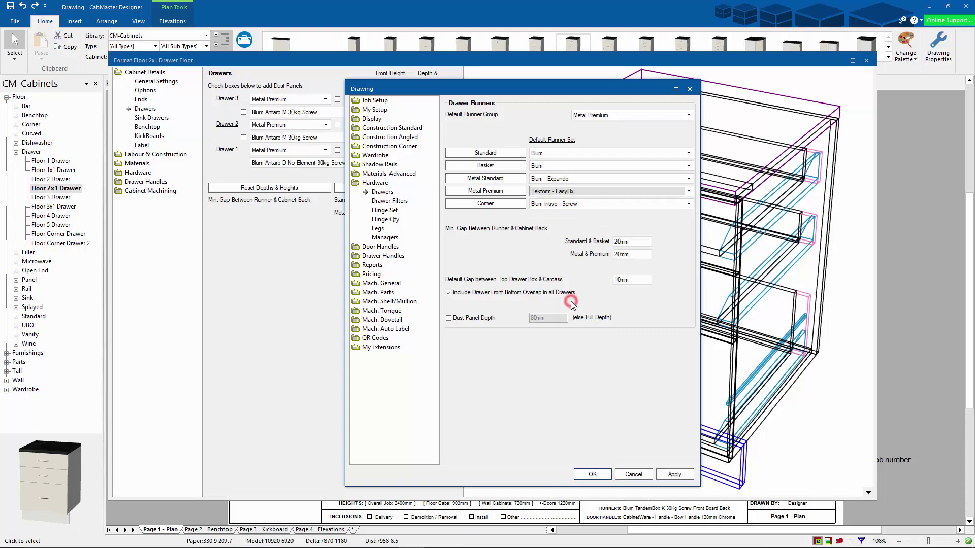
pyautogui.click(592, 475)
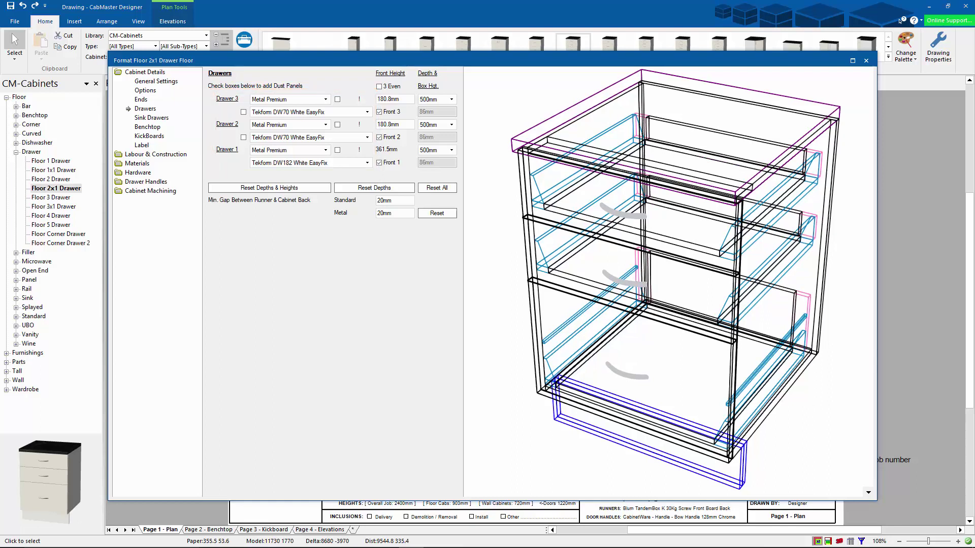
# Step: Set the front height of Drawer 3 in the Floor 2x1 Drawer cabinet to 120 mm
pyautogui.doubleClick(406, 98)
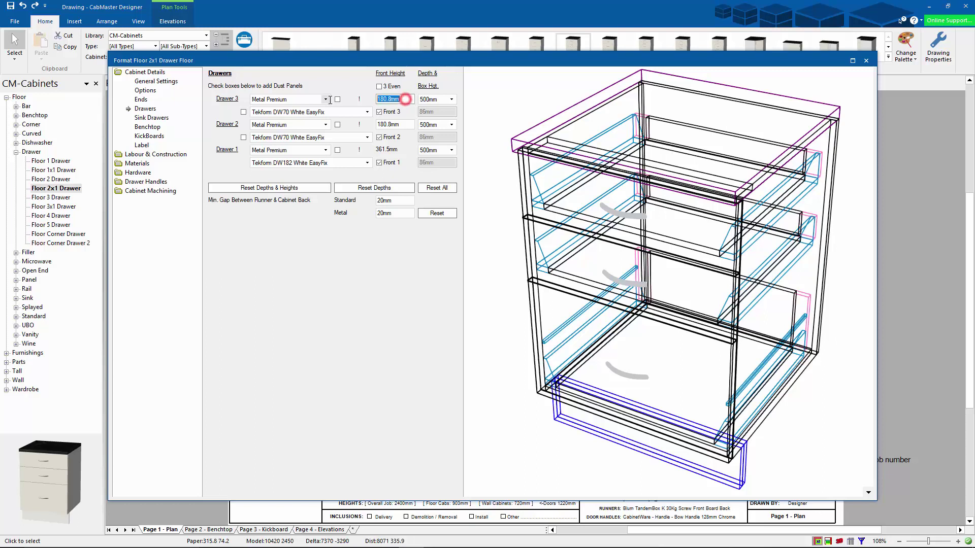
pyautogui.write('1')
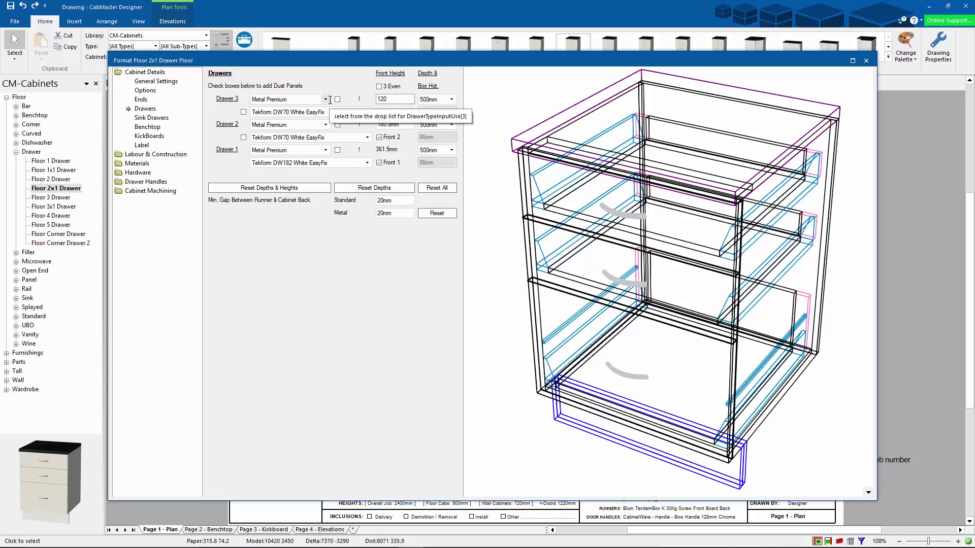
pyautogui.write('20')
pyautogui.press('Tab')
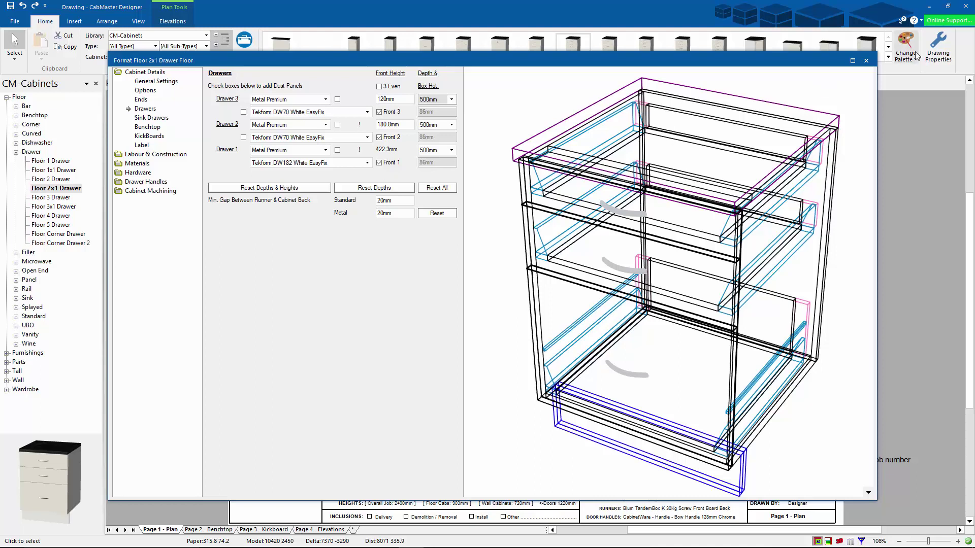
# Step: Switch the drawing's default Metal Premium runner set to Blum - Antaro Screw and accept the drawing properties
pyautogui.click(937, 48)
pyautogui.click(616, 192)
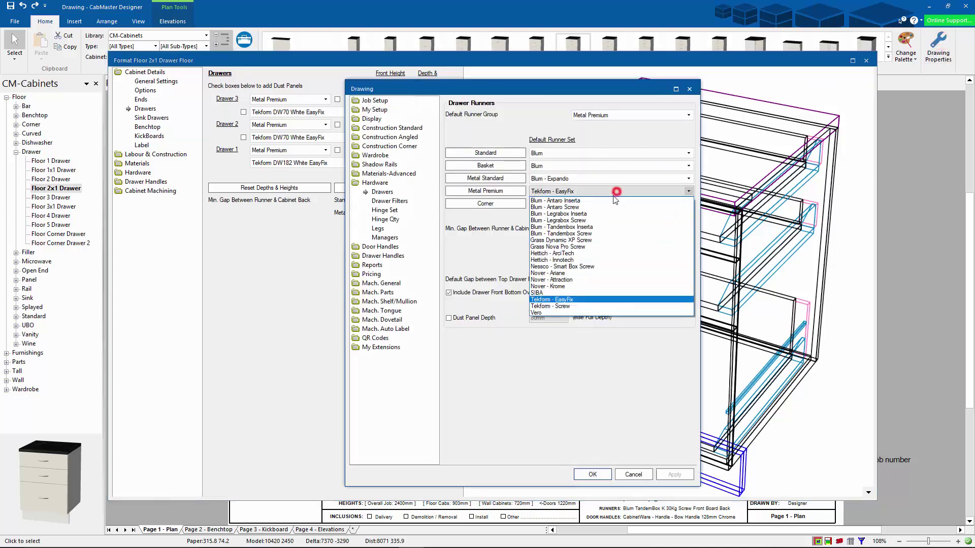
pyautogui.click(601, 207)
pyautogui.click(594, 474)
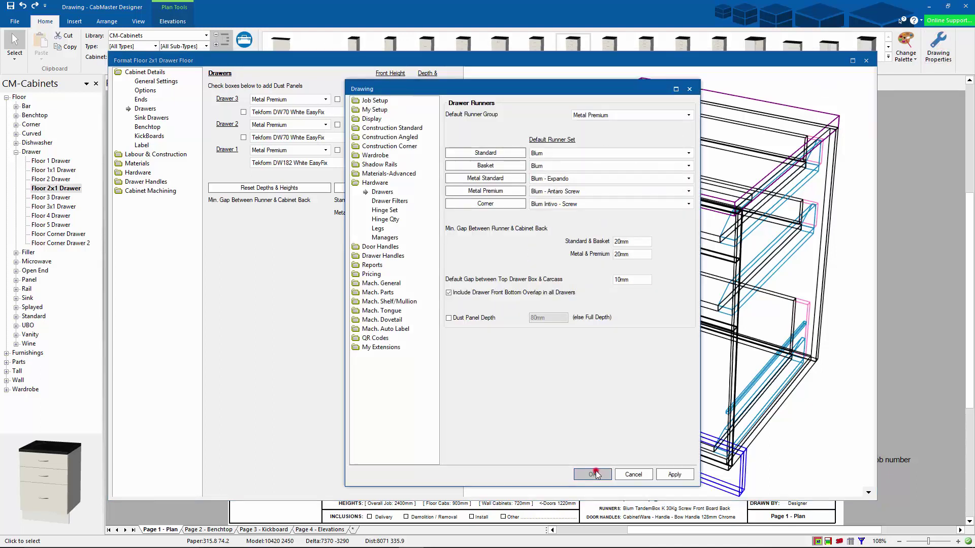